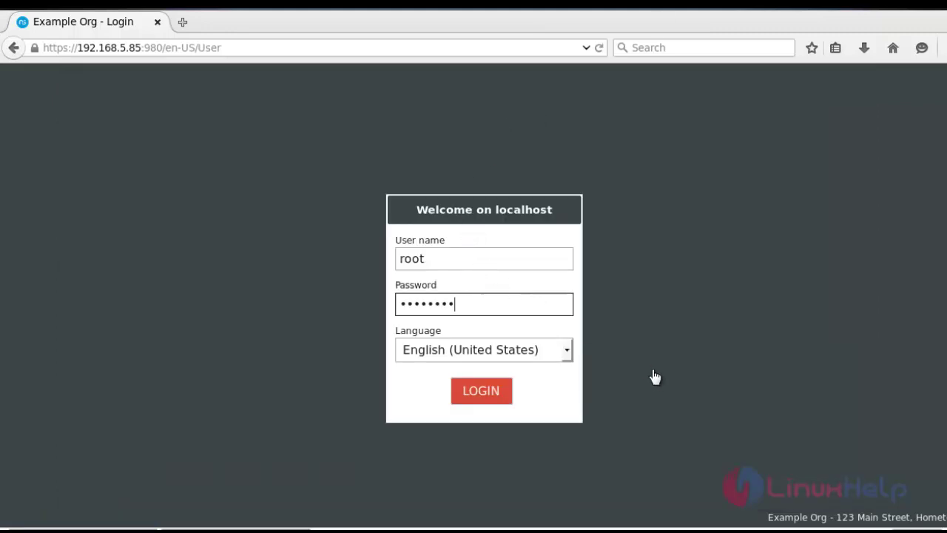
# Step: Log in to the NethServer web administration as root
pyautogui.click(494, 396)
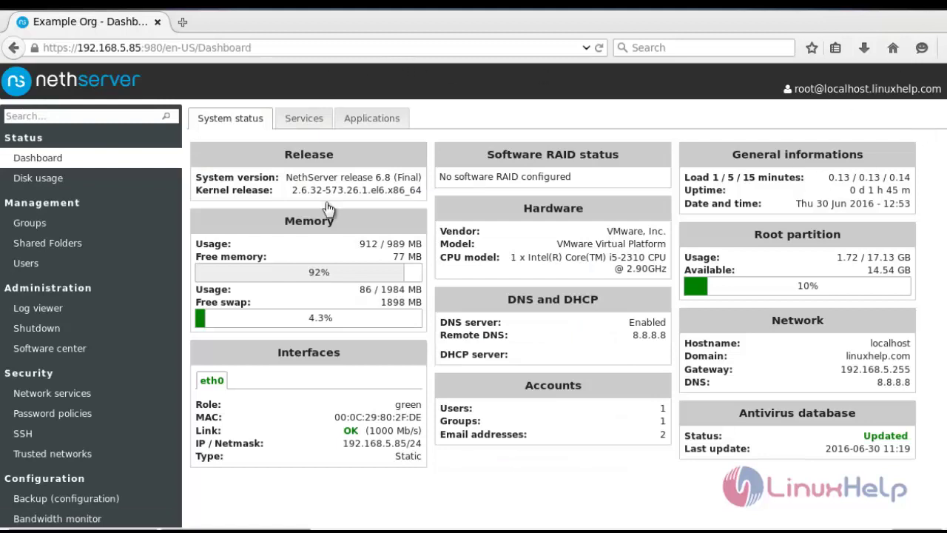
# Step: Open Management > Users to see the existing user accounts
pyautogui.click(75, 265)
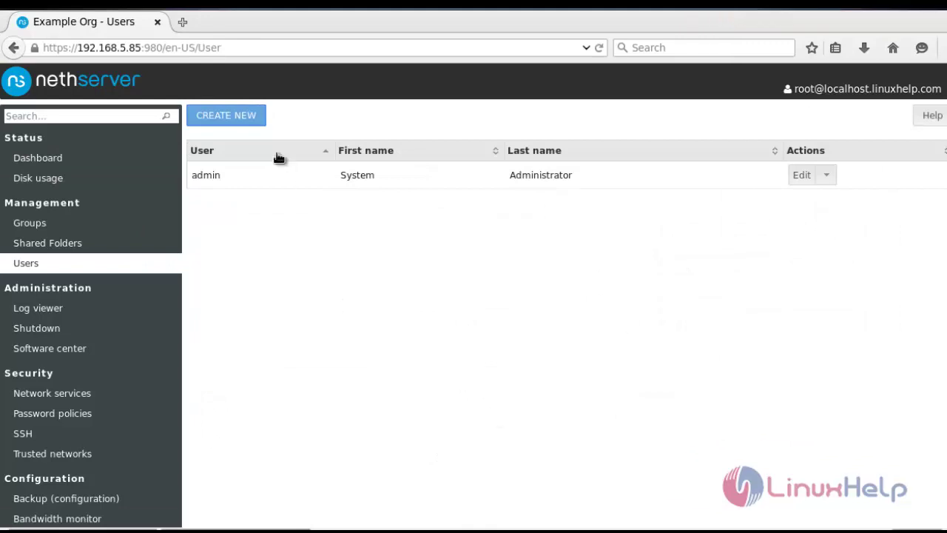
# Step: Create user 'user1' with first name 'linux' and last name 'user', check Details, then start a password change
pyautogui.click(251, 119)
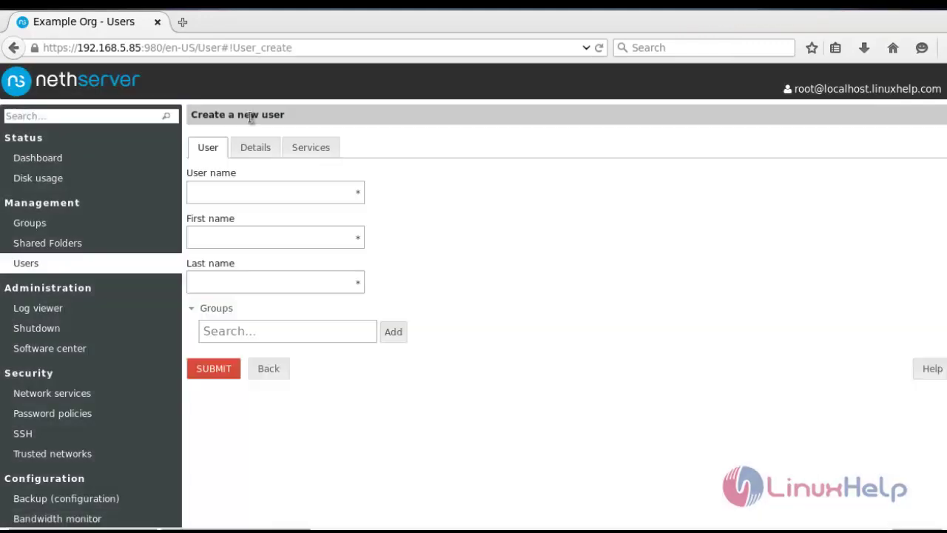
pyautogui.click(291, 193)
pyautogui.write('user1')
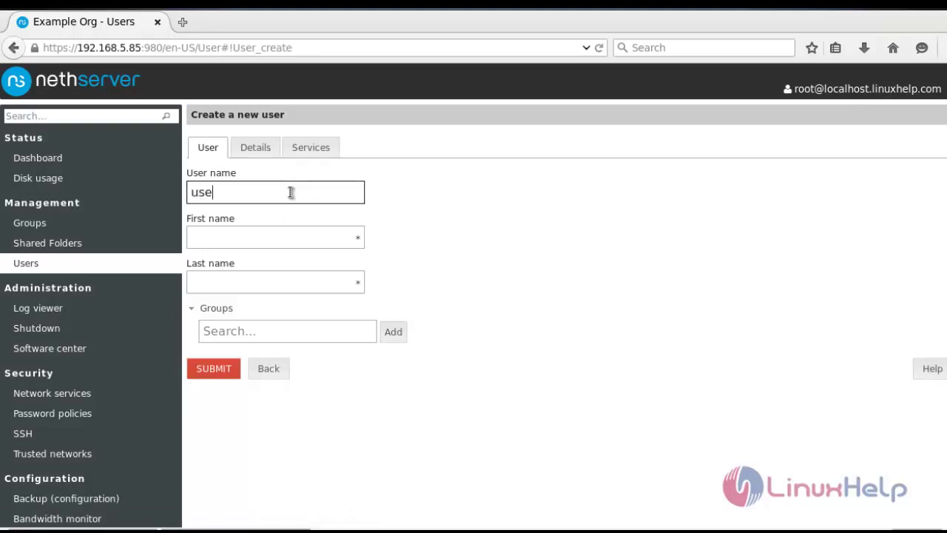
pyautogui.click(290, 246)
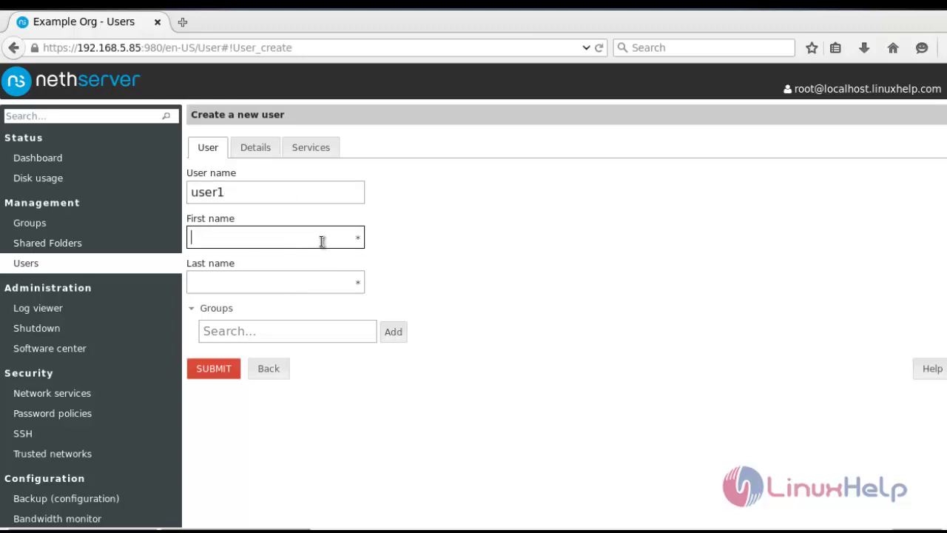
pyautogui.write('linux')
pyautogui.press('Tab')
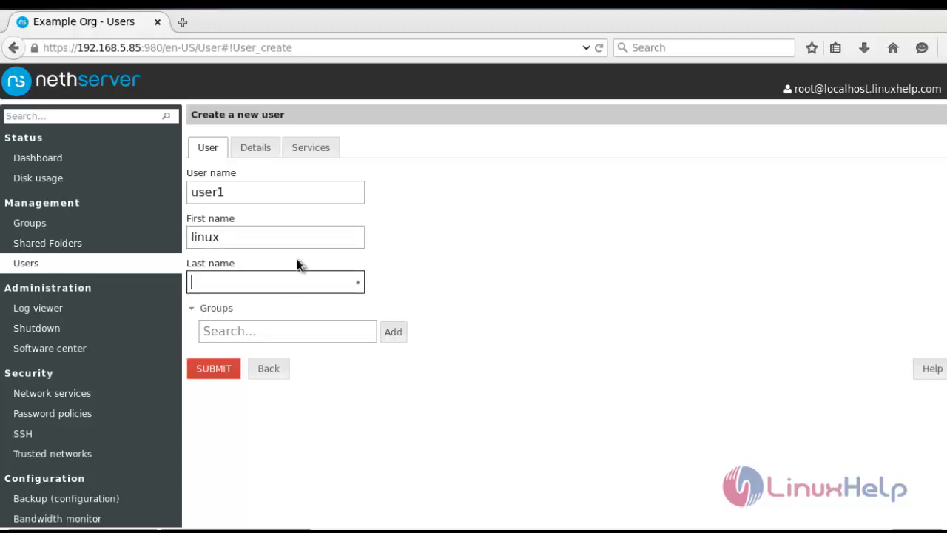
pyautogui.write('user')
pyautogui.click(247, 148)
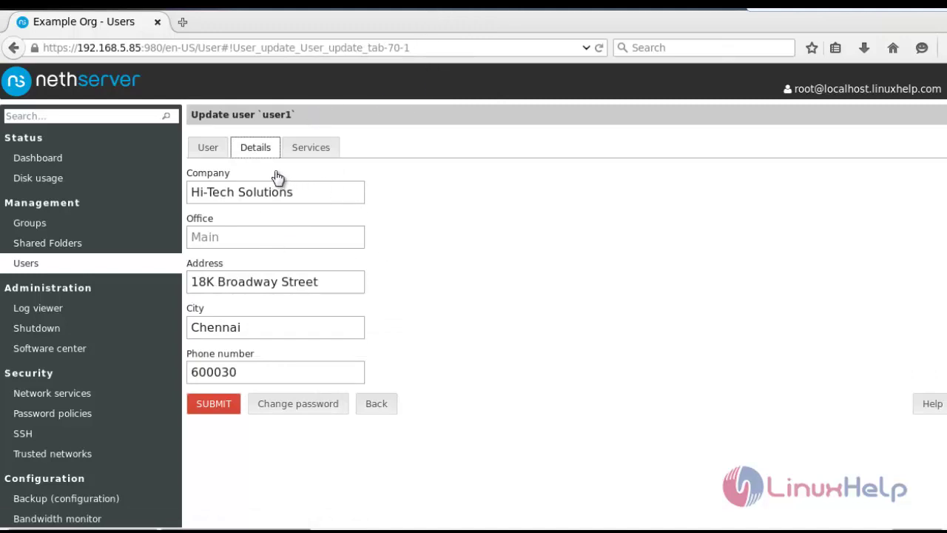
pyautogui.click(316, 414)
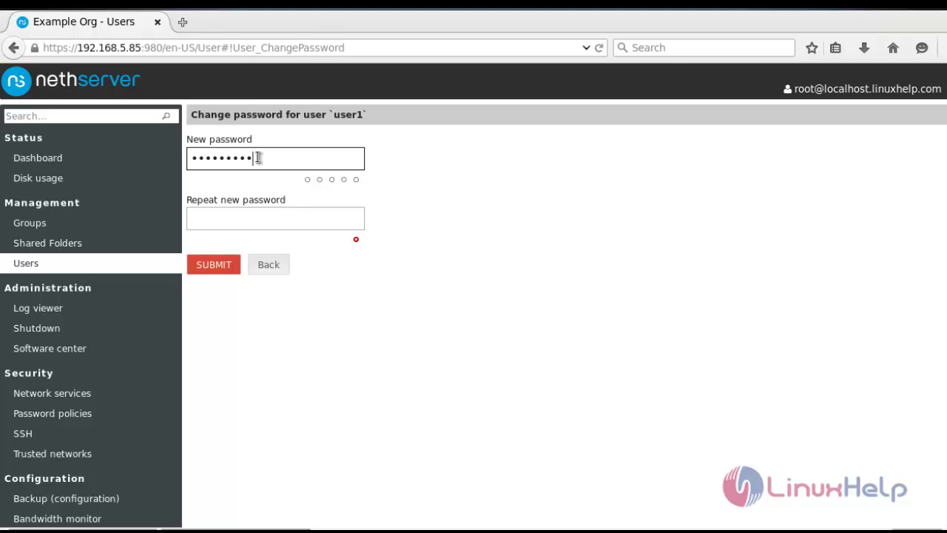
# Step: Repeat user1's new password in the confirmation field and submit it
pyautogui.click(285, 214)
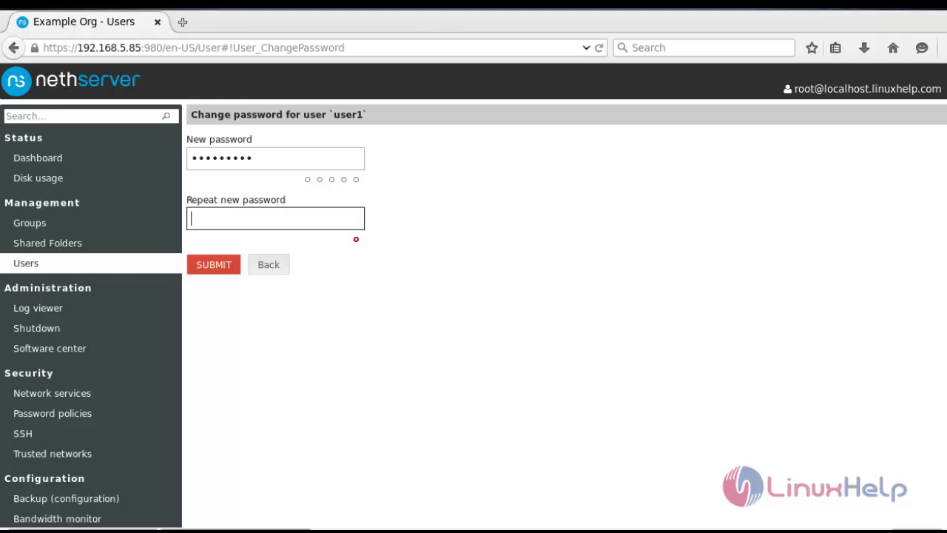
pyautogui.hotkey('ctrl', 'v')
pyautogui.write('1')
pyautogui.press('BackSpace')
pyautogui.click(220, 271)
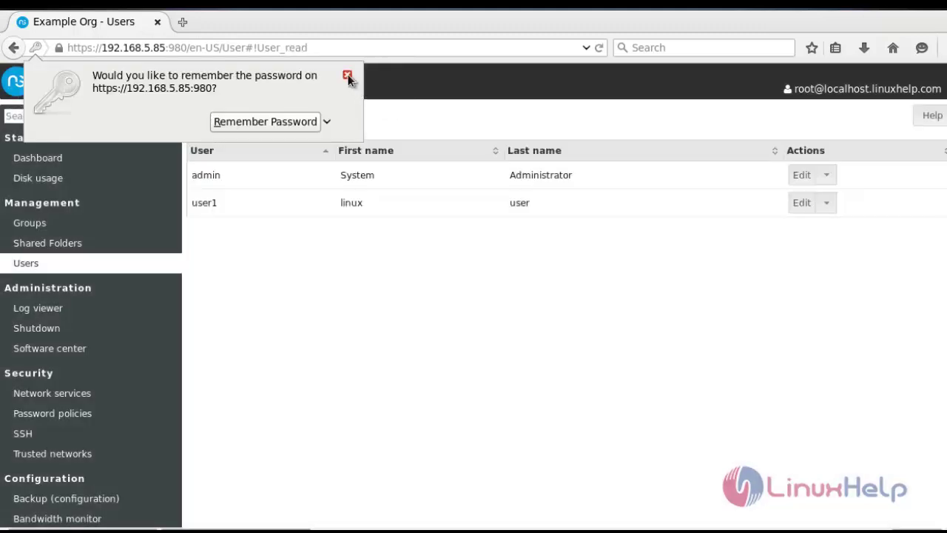
# Step: Edit user1 and save it with Password Expiration and Remote shell (SSH) enabled
pyautogui.click(348, 76)
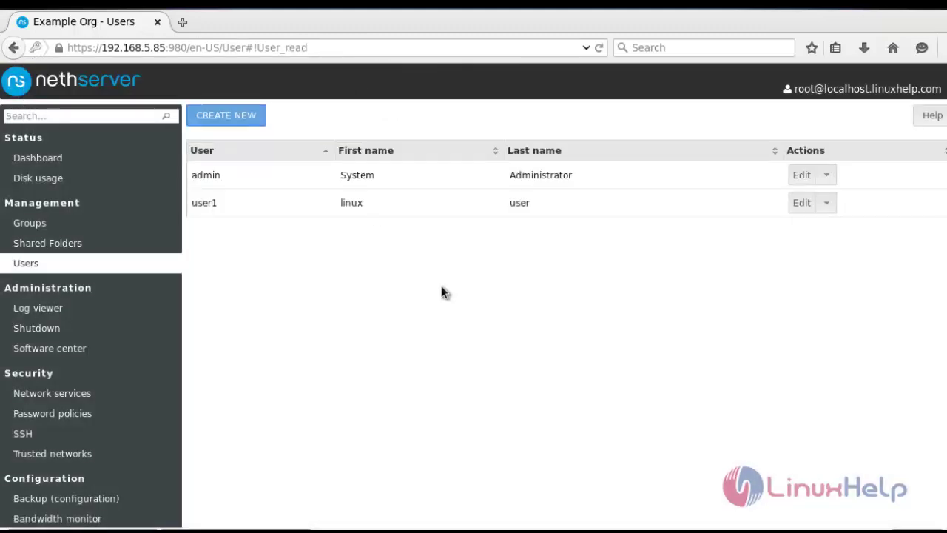
pyautogui.click(803, 207)
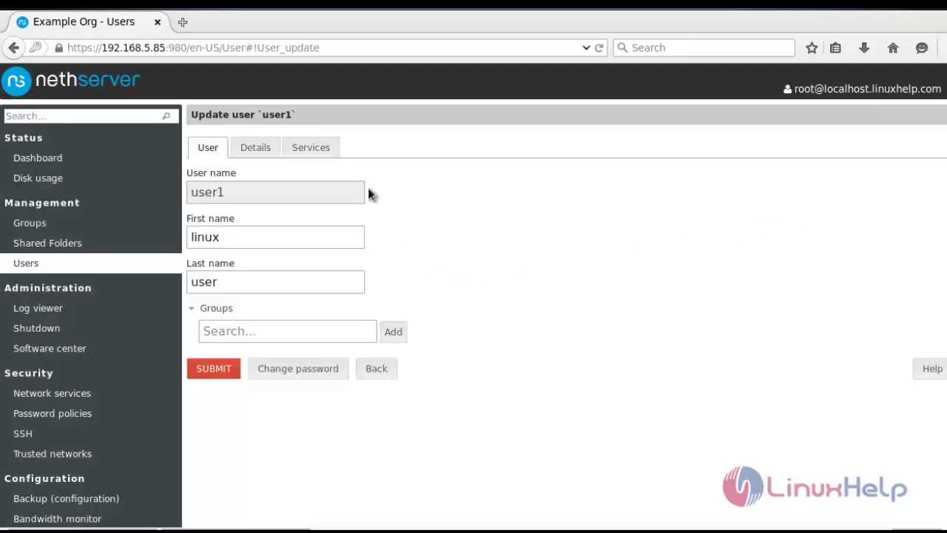
pyautogui.click(321, 150)
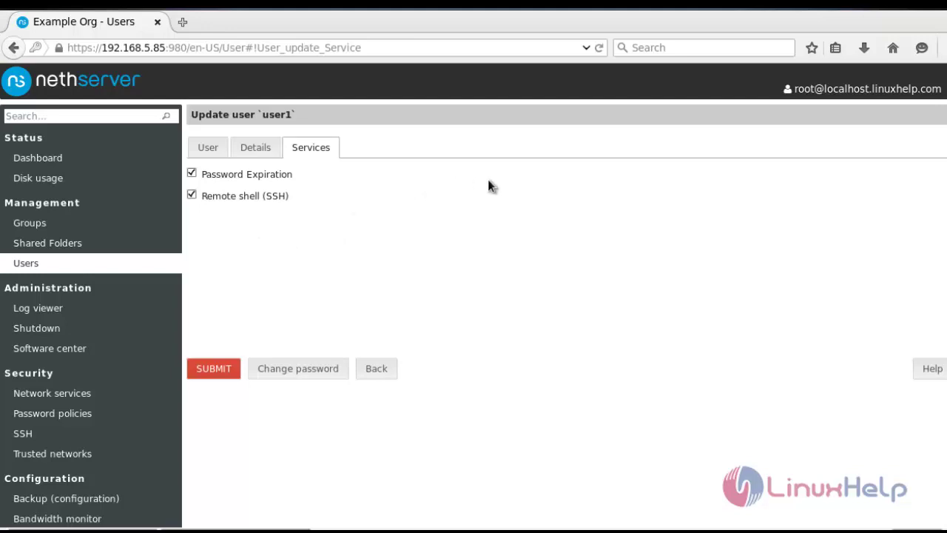
pyautogui.click(214, 368)
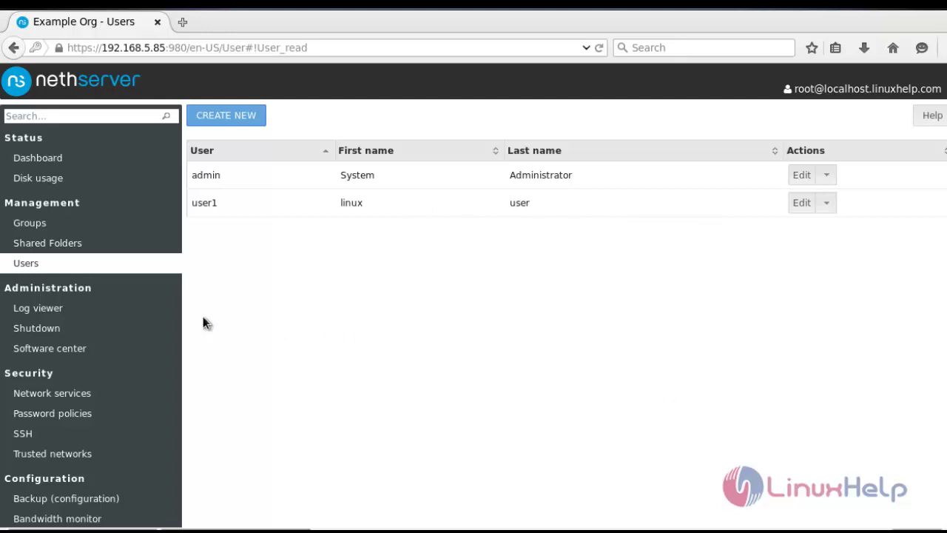
# Step: Start a new group named 'linux group' with description 'linux community'
pyautogui.click(45, 226)
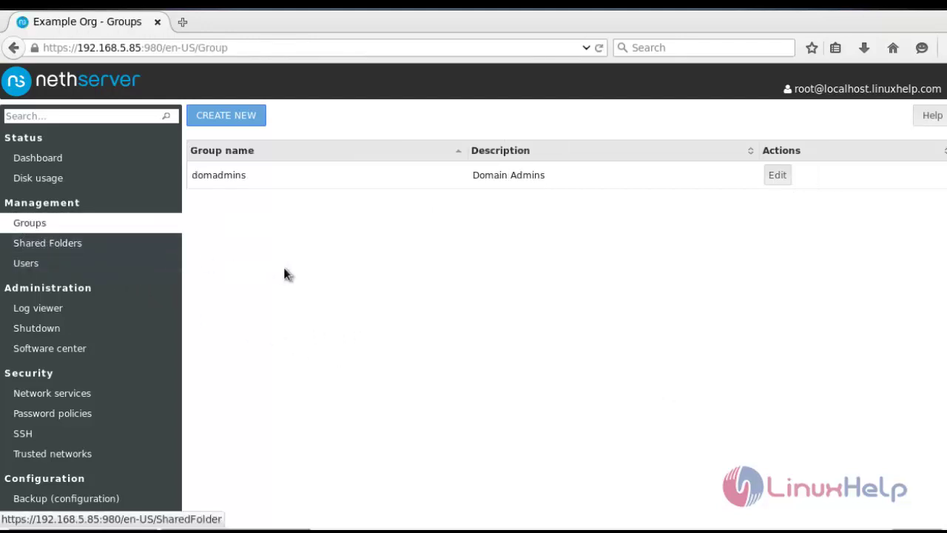
pyautogui.click(233, 120)
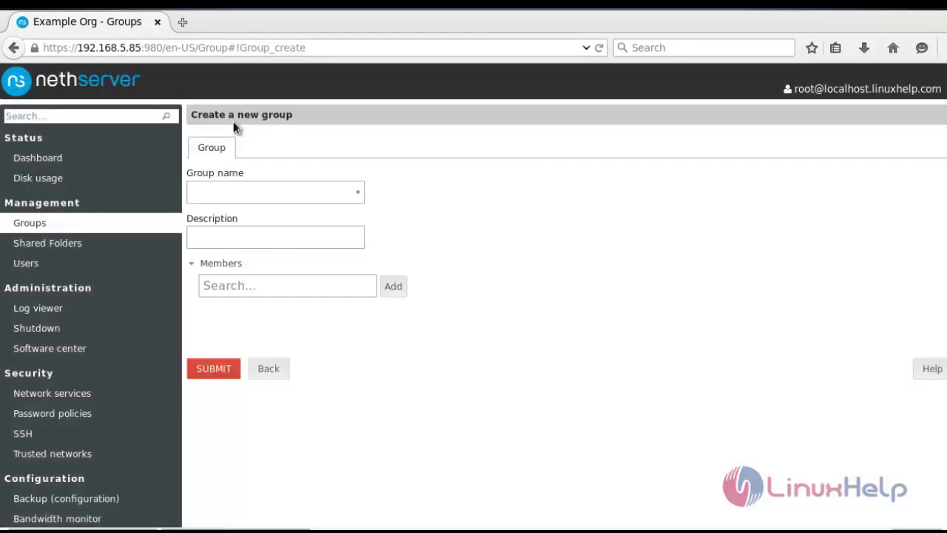
pyautogui.click(265, 198)
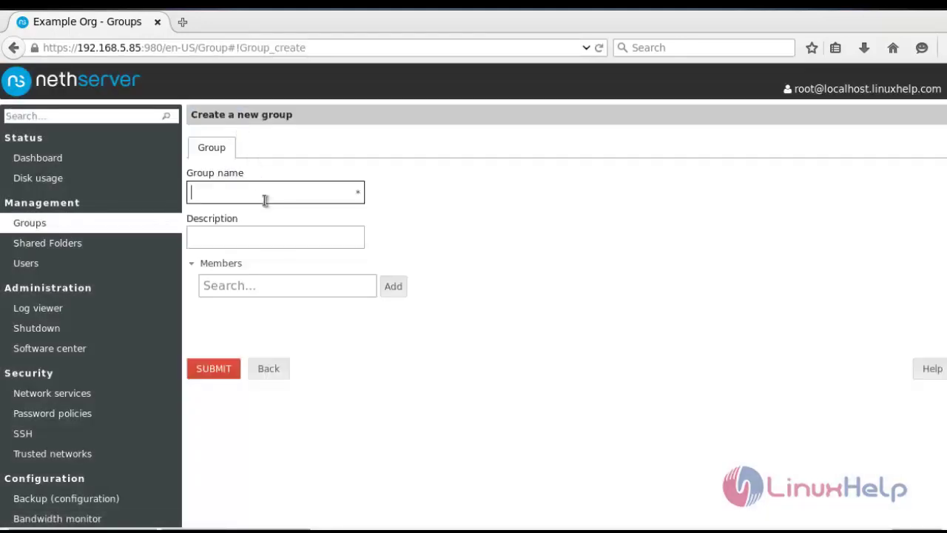
pyautogui.write('linux group')
pyautogui.click(258, 233)
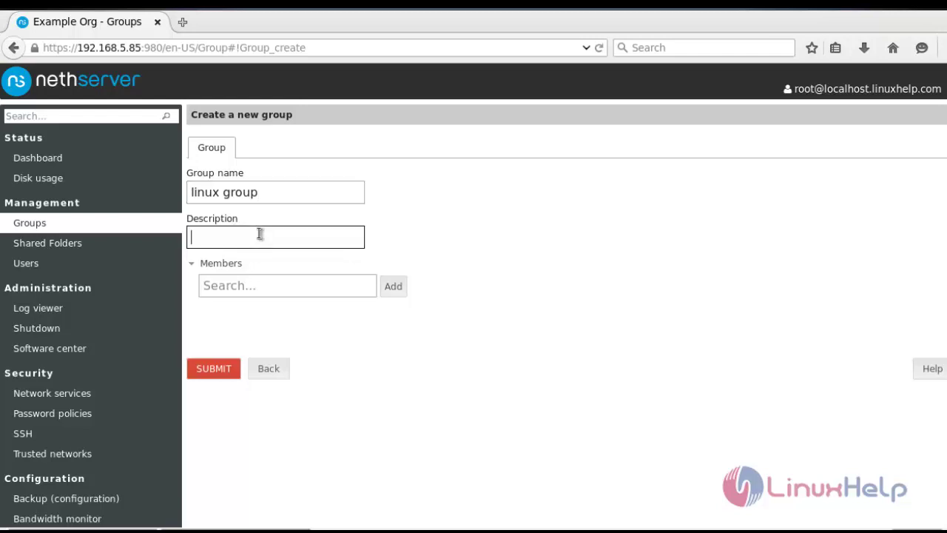
pyautogui.write('linux communi')
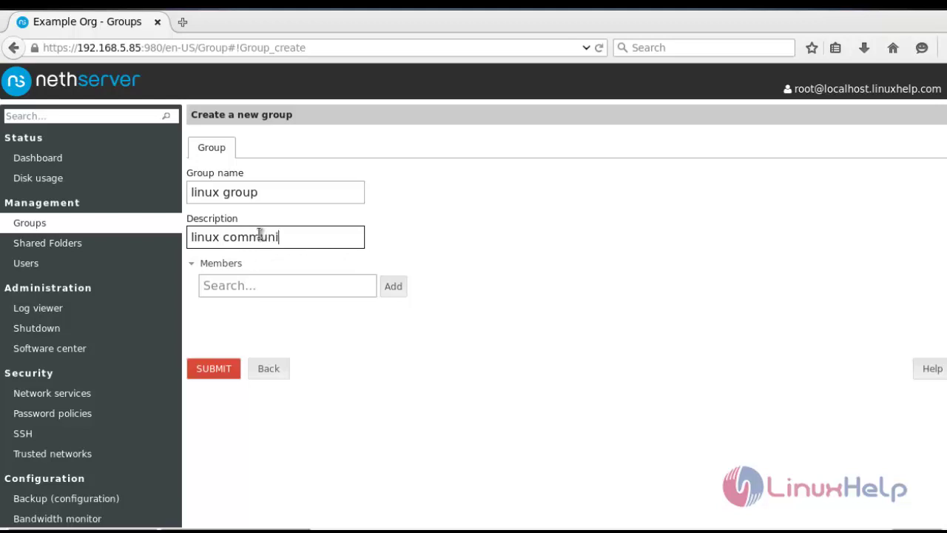
pyautogui.write('ty')
# Step: Add user1 as a group member and submit the new group
pyautogui.click(302, 285)
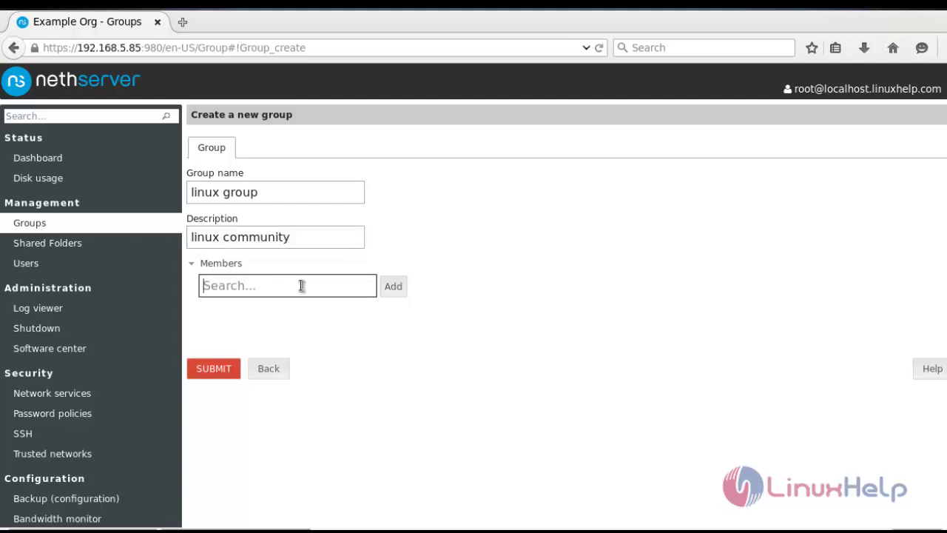
pyautogui.write('li')
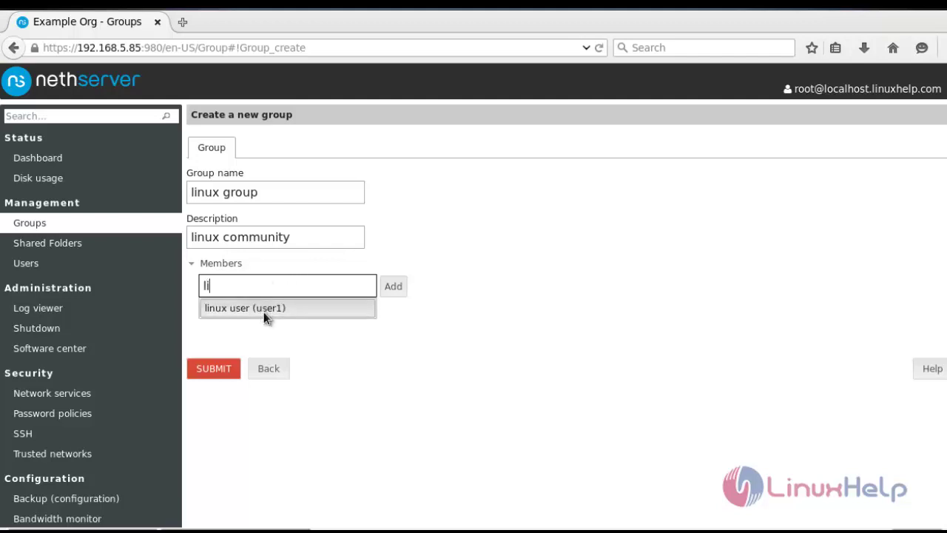
pyautogui.click(263, 309)
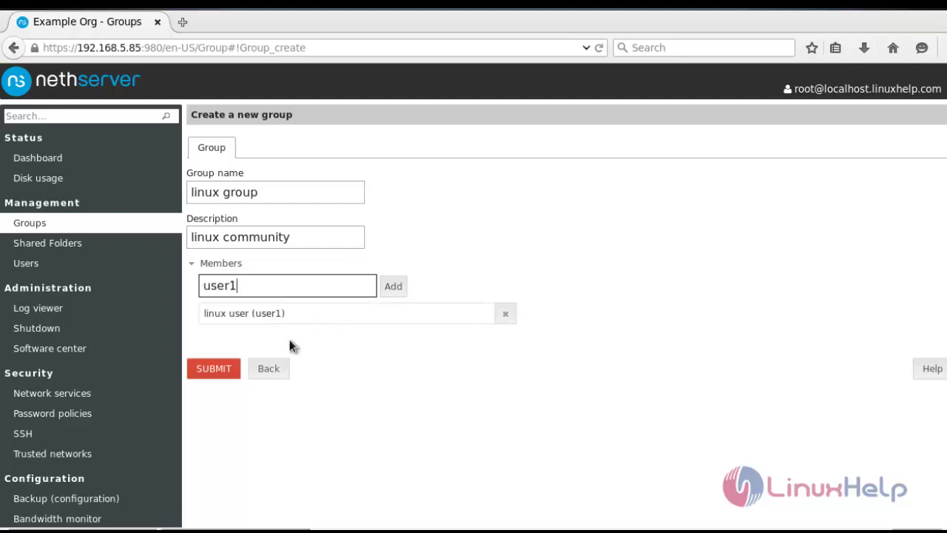
pyautogui.click(224, 376)
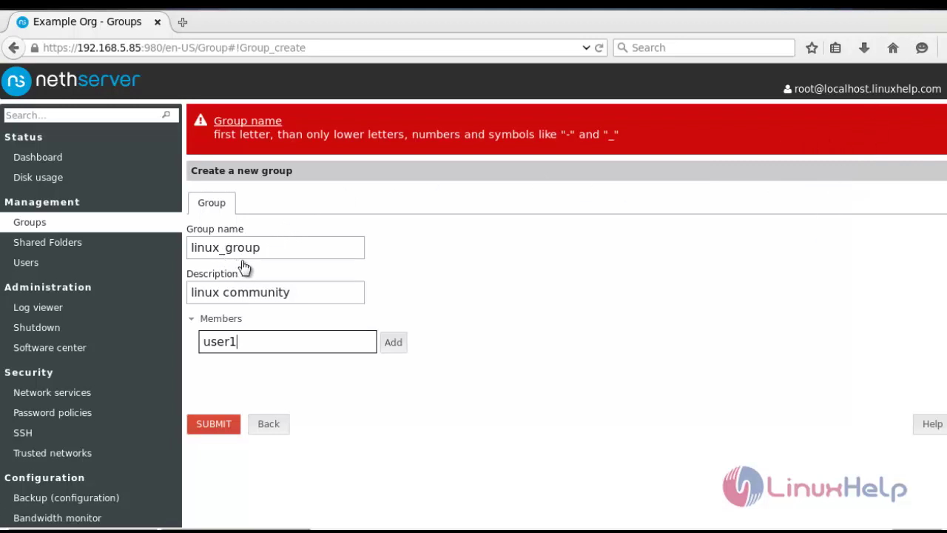
# Step: Submit the group again with its name corrected to linux_group
pyautogui.click(216, 426)
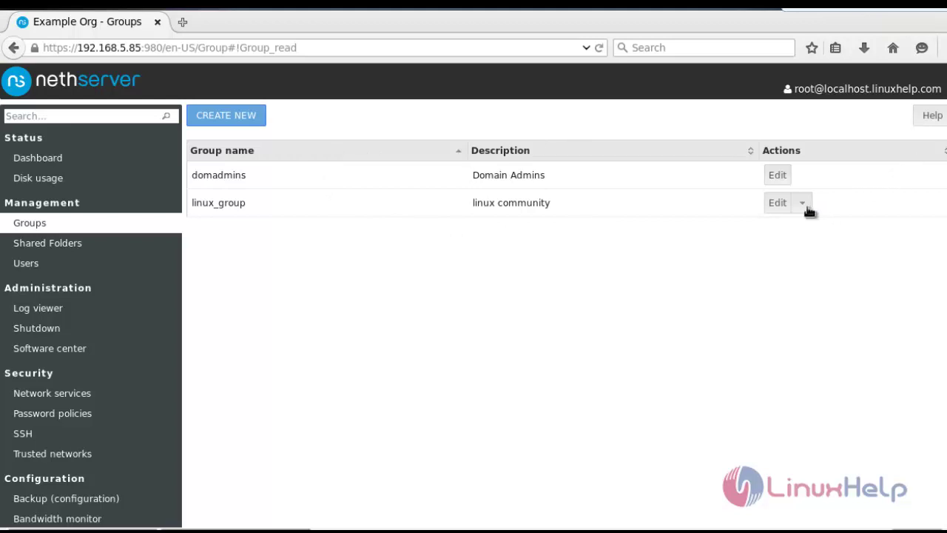
# Step: Review linux_group's settings, then return to the Users list
pyautogui.click(778, 206)
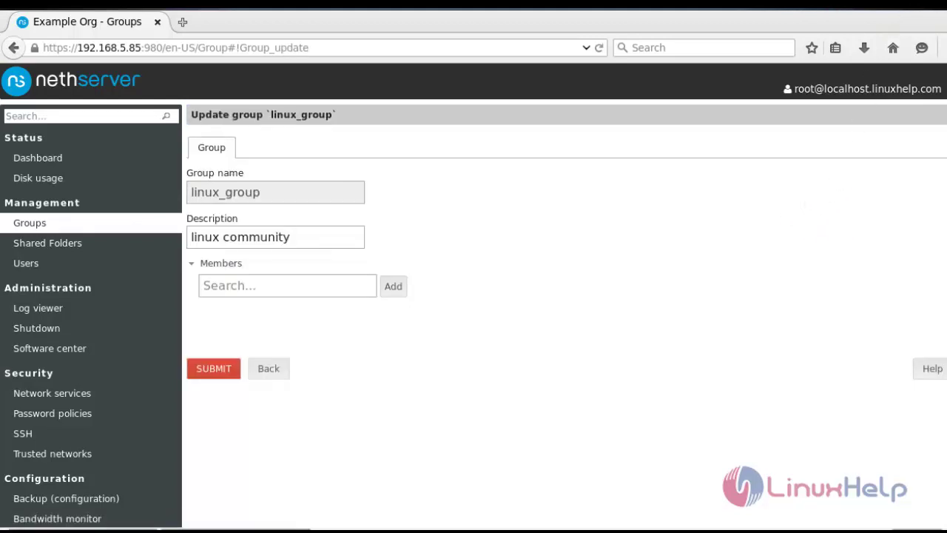
pyautogui.click(26, 263)
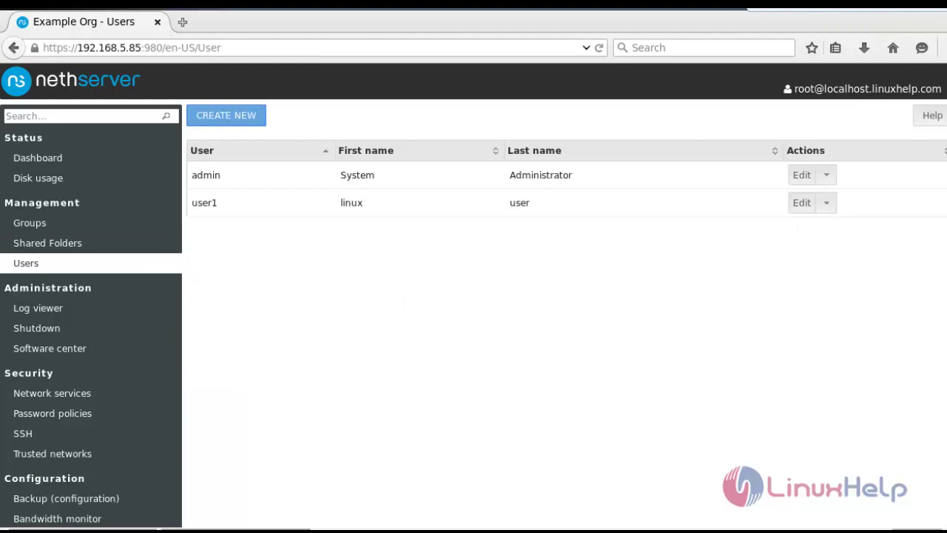